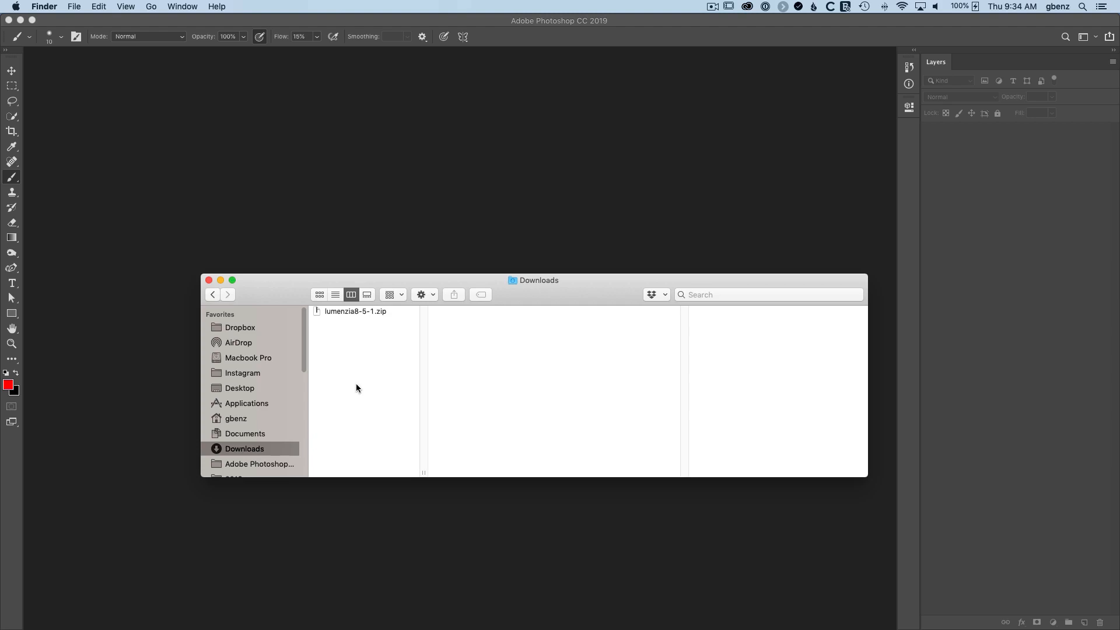
- Extract lumenzia8-5-1.zip in the Downloads folder and widen the column listing the extracted files
right_click(347, 313)
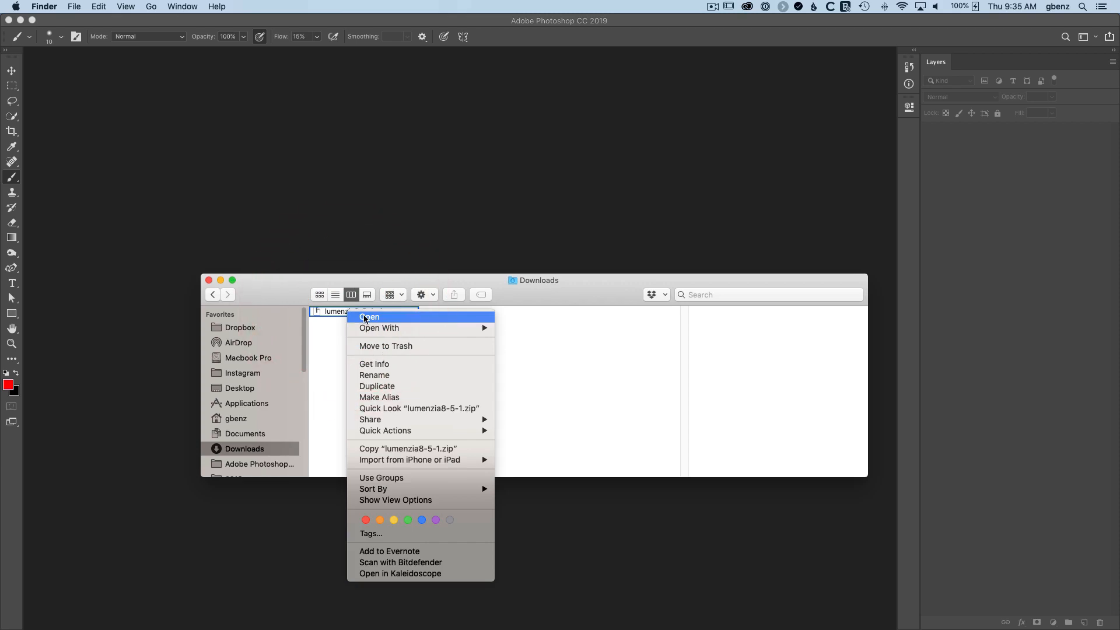
click(364, 318)
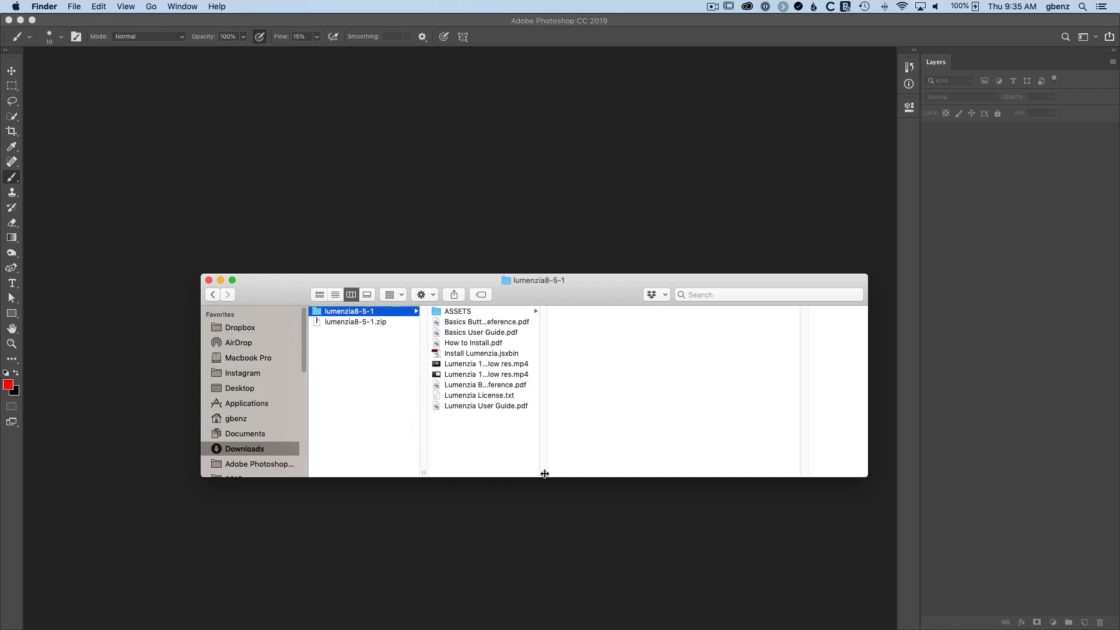
drag(543, 471, 635, 465)
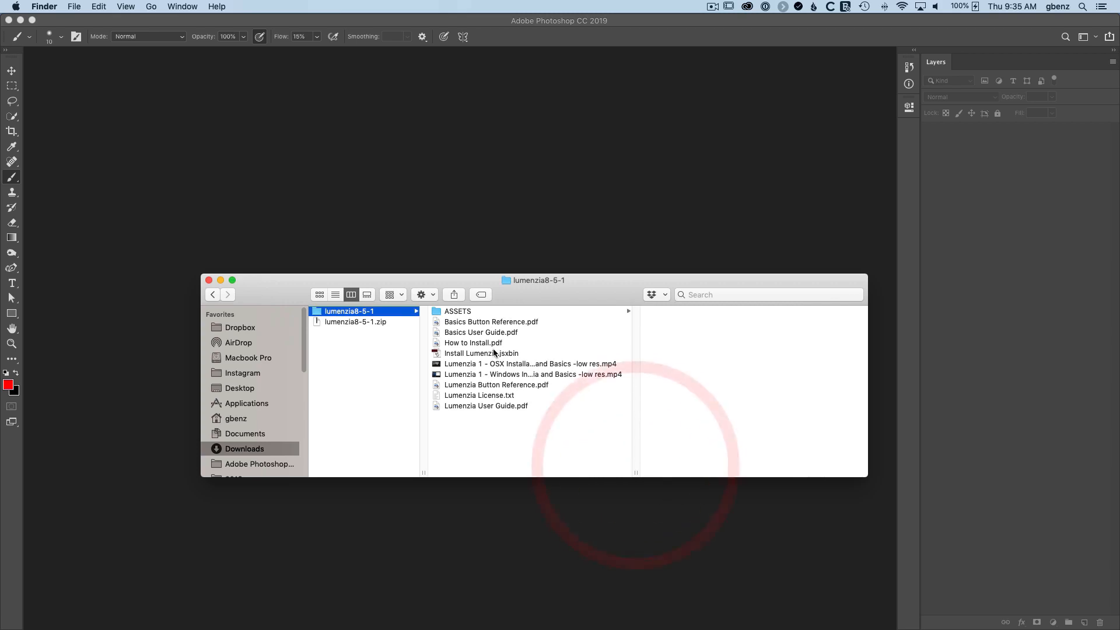
- Examine the extracted Lumenzia files: the installation instructions and videos, user guides, button reference, license text and Install Lumenzia.jsxbin
click(468, 343)
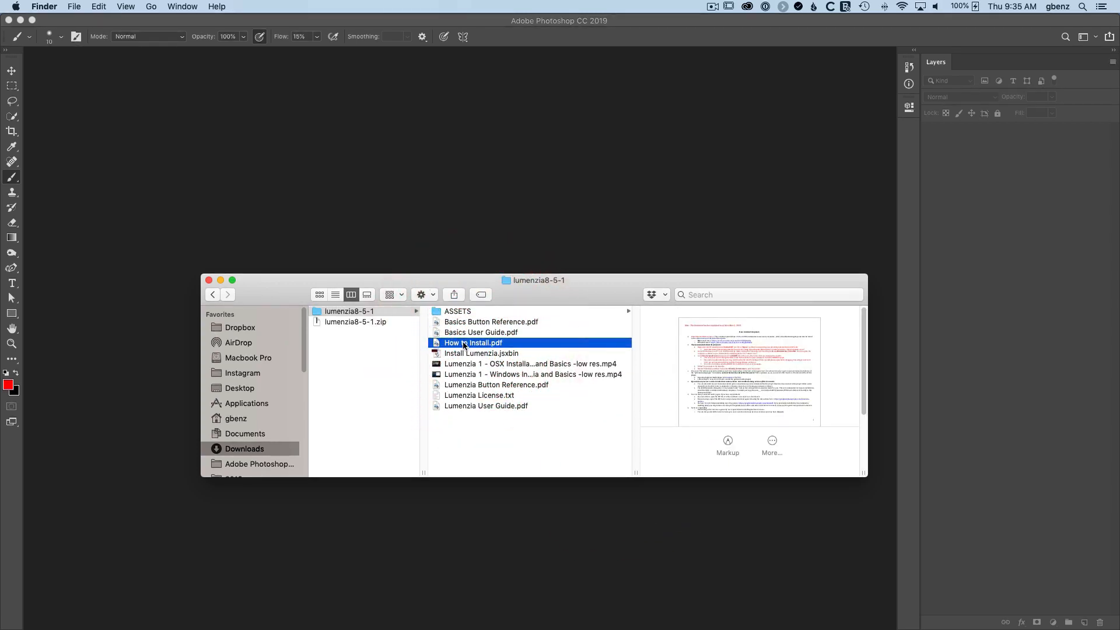
super+click(468, 365)
super+click(468, 375)
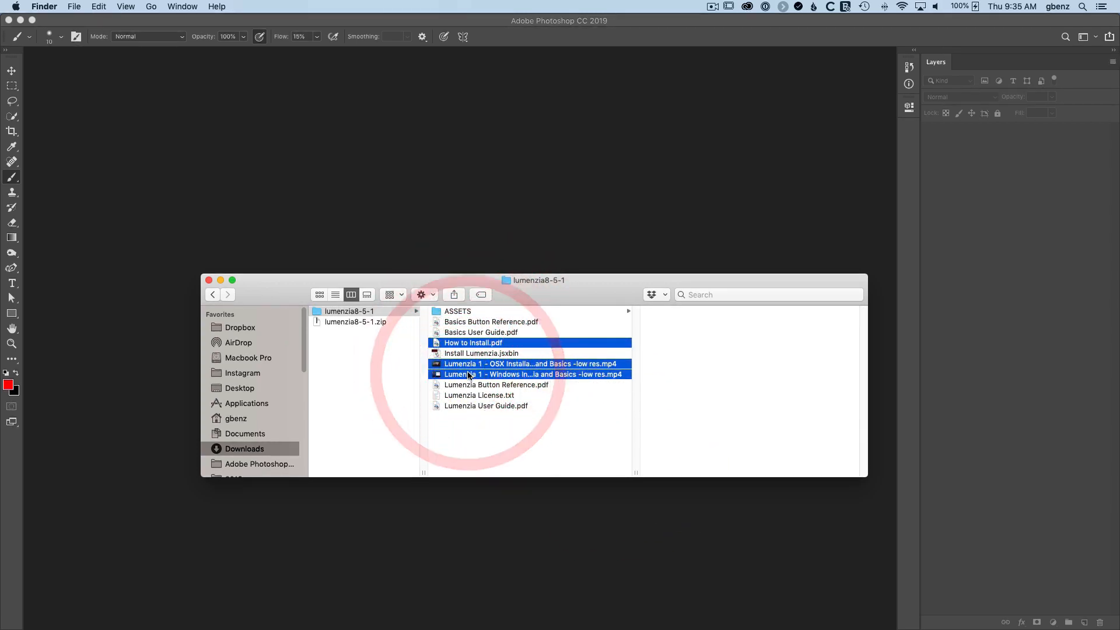
click(488, 333)
super+click(499, 384)
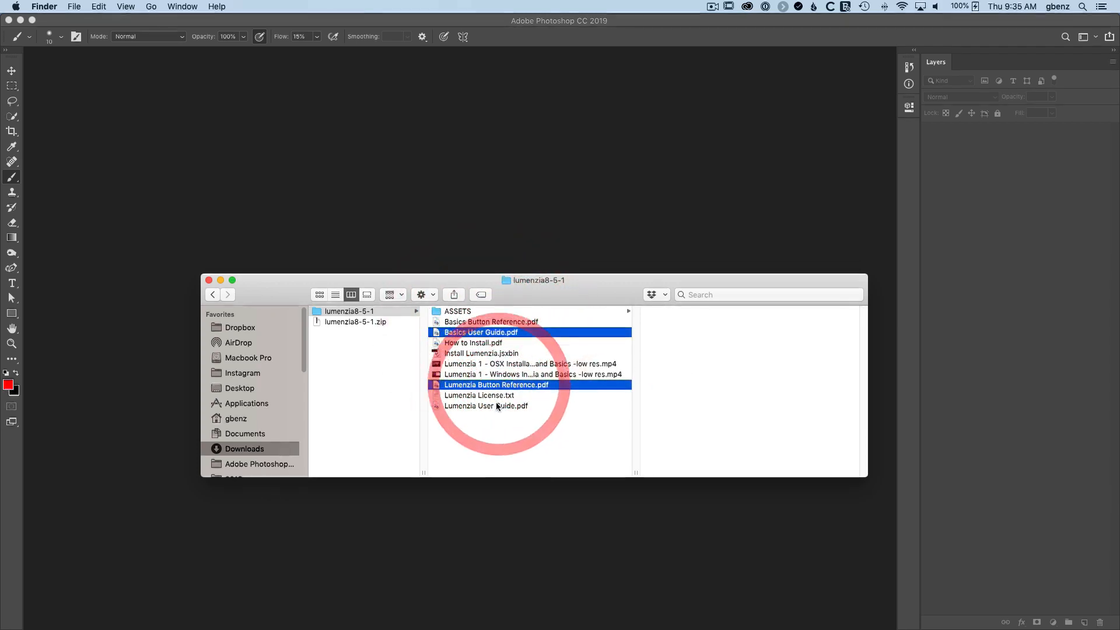
super+click(497, 405)
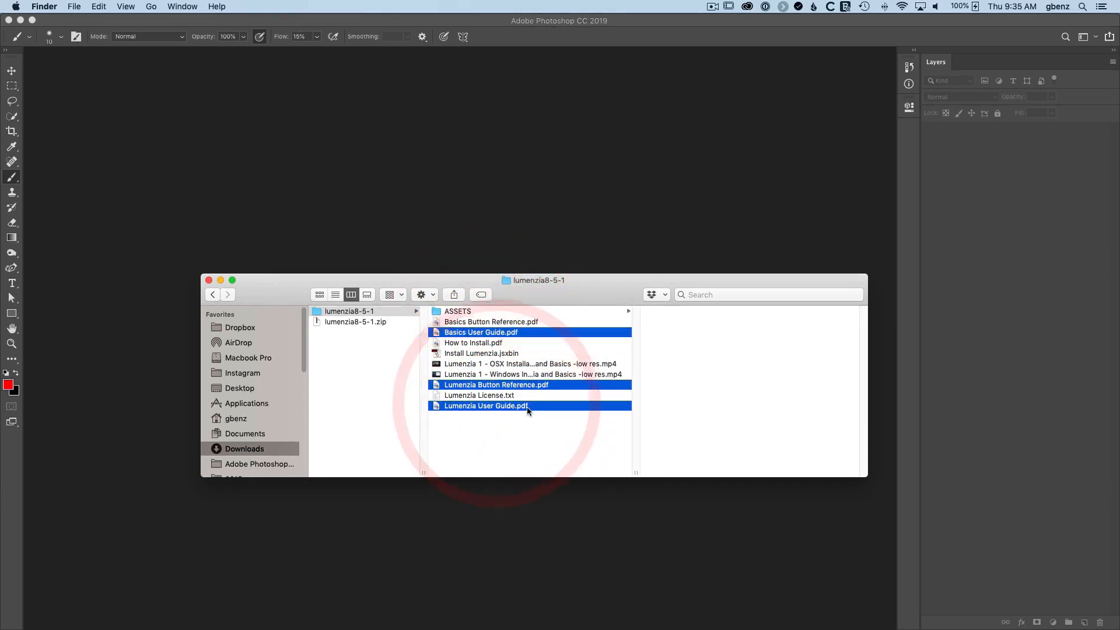
click(482, 396)
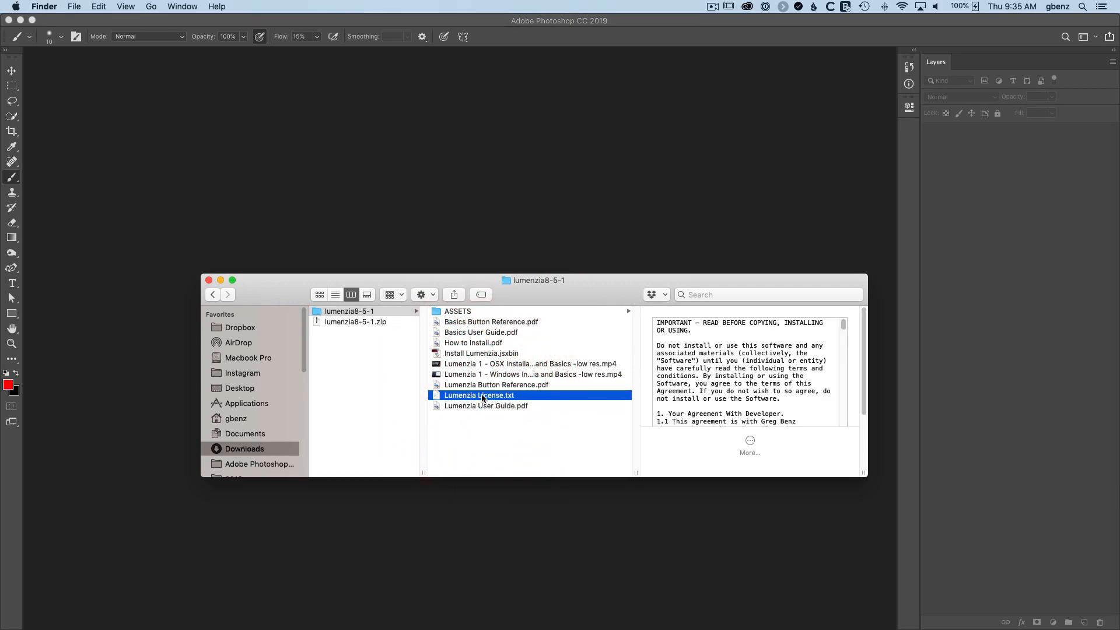
click(473, 355)
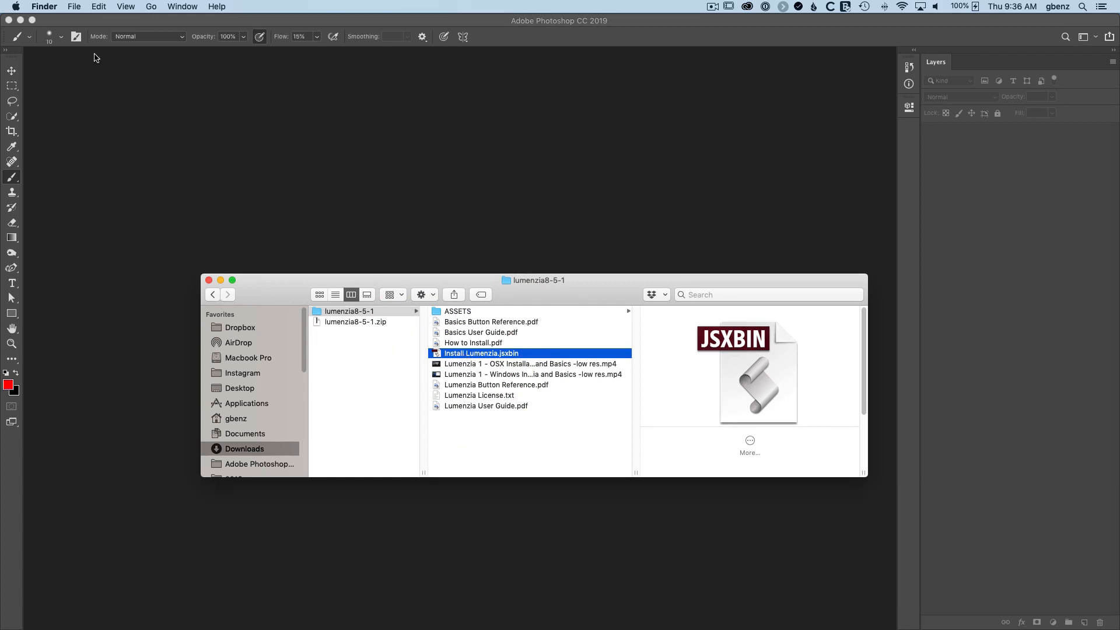
- Switch to Photoshop and run the Install Lumenzia.jsxbin script from the lumenzia8-5-1 folder in Downloads
click(56, 26)
click(106, 7)
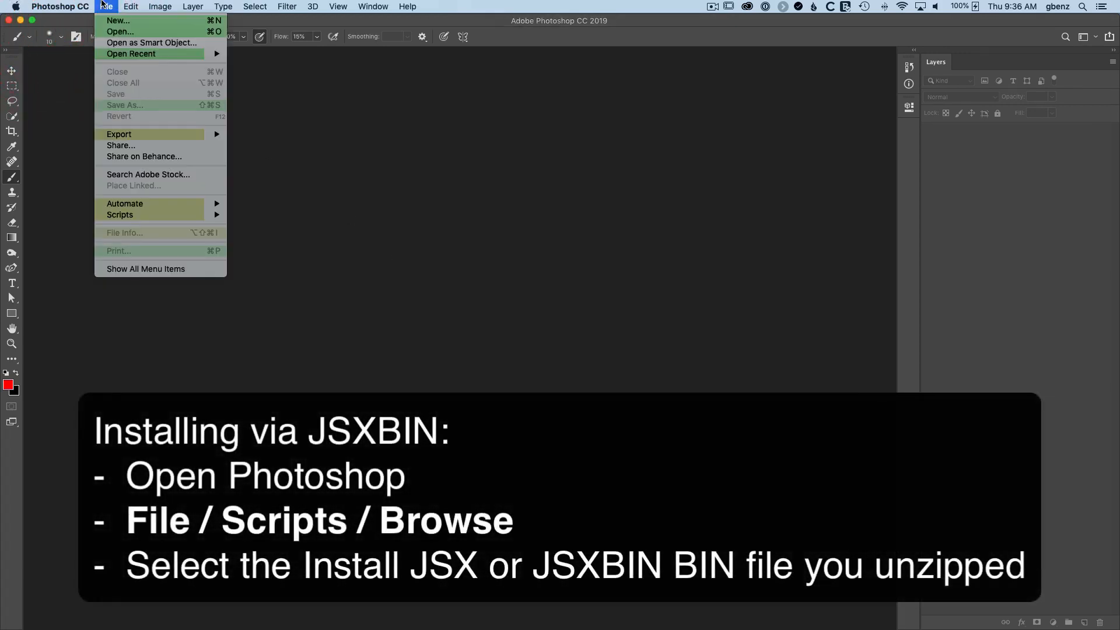
mouse_move(145, 216)
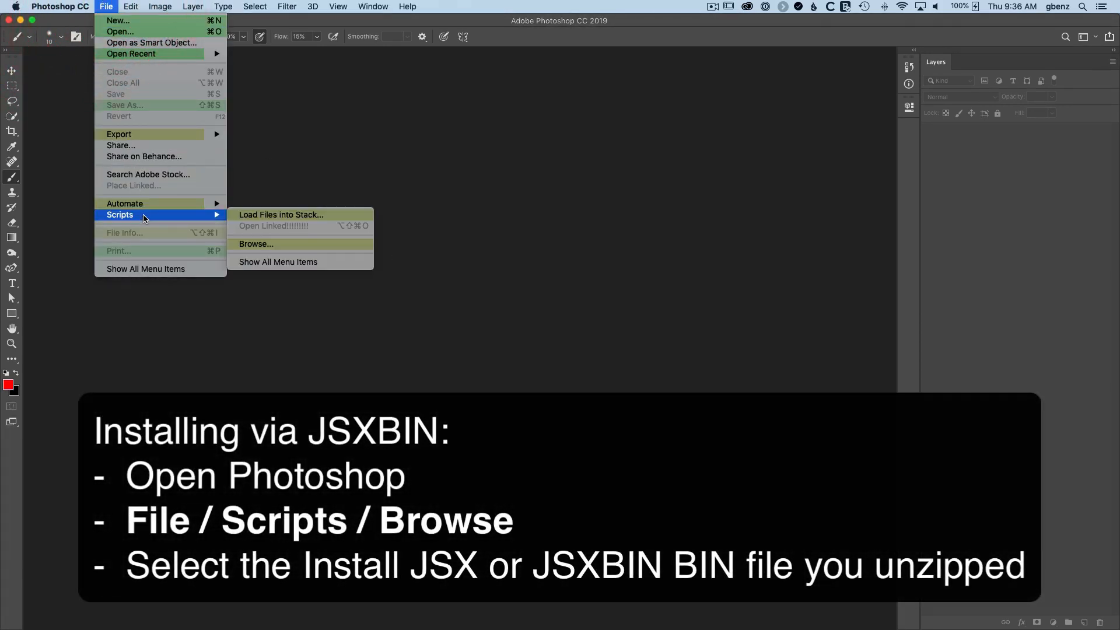
click(269, 244)
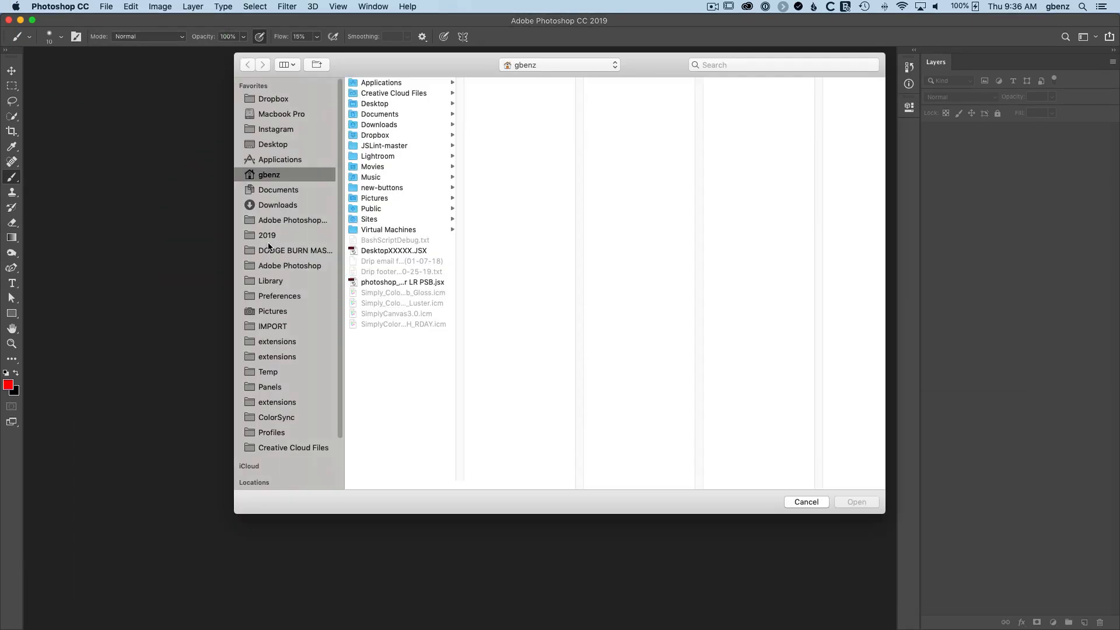
click(268, 191)
click(267, 205)
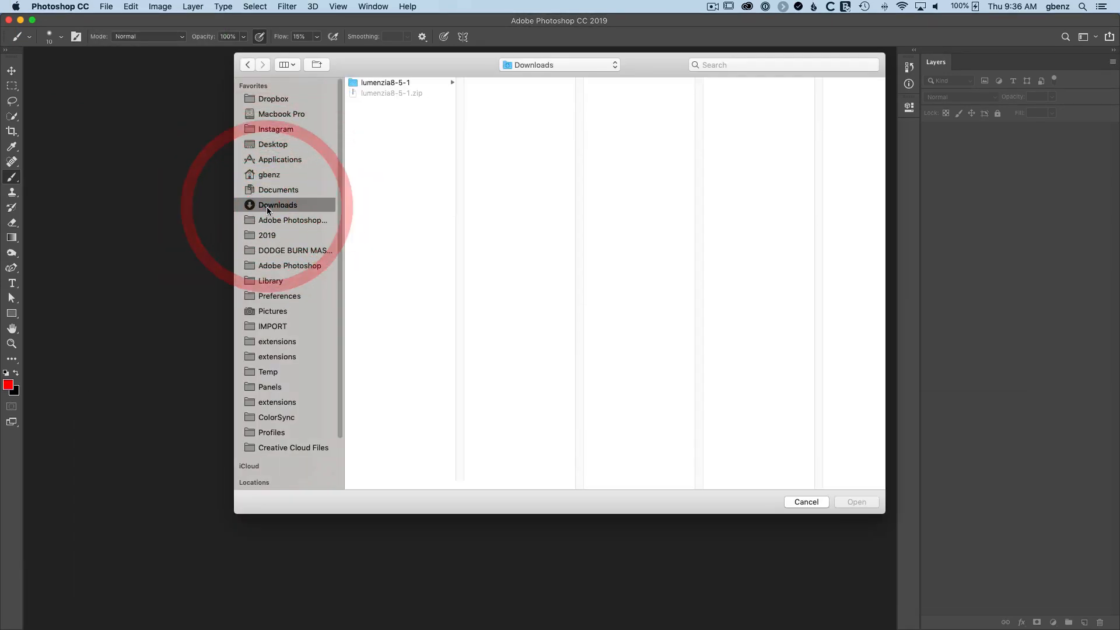
click(392, 82)
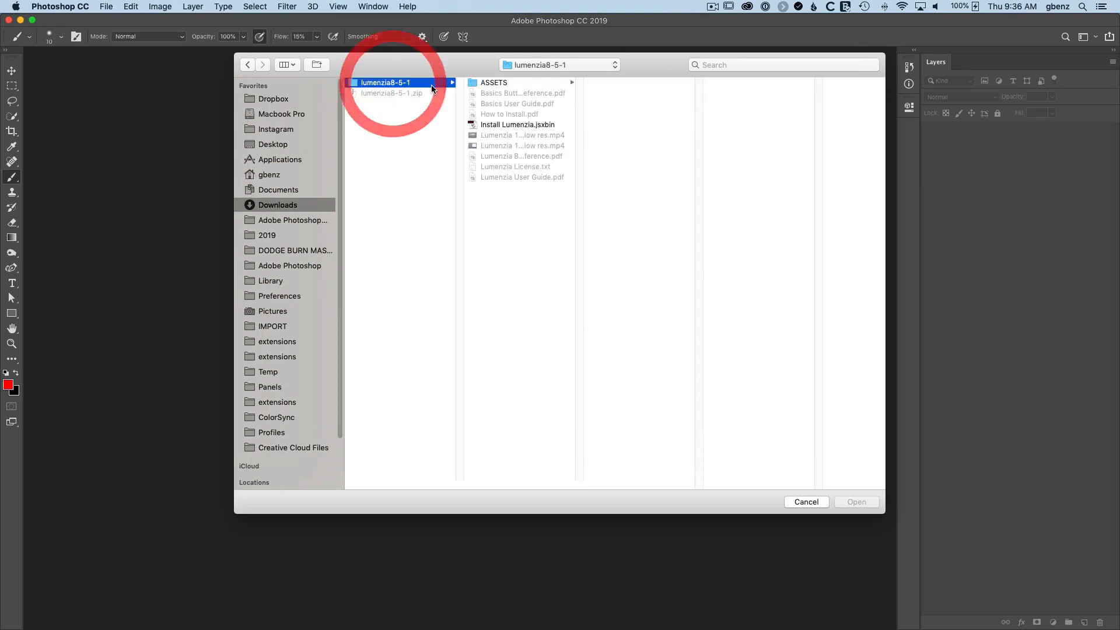
click(511, 123)
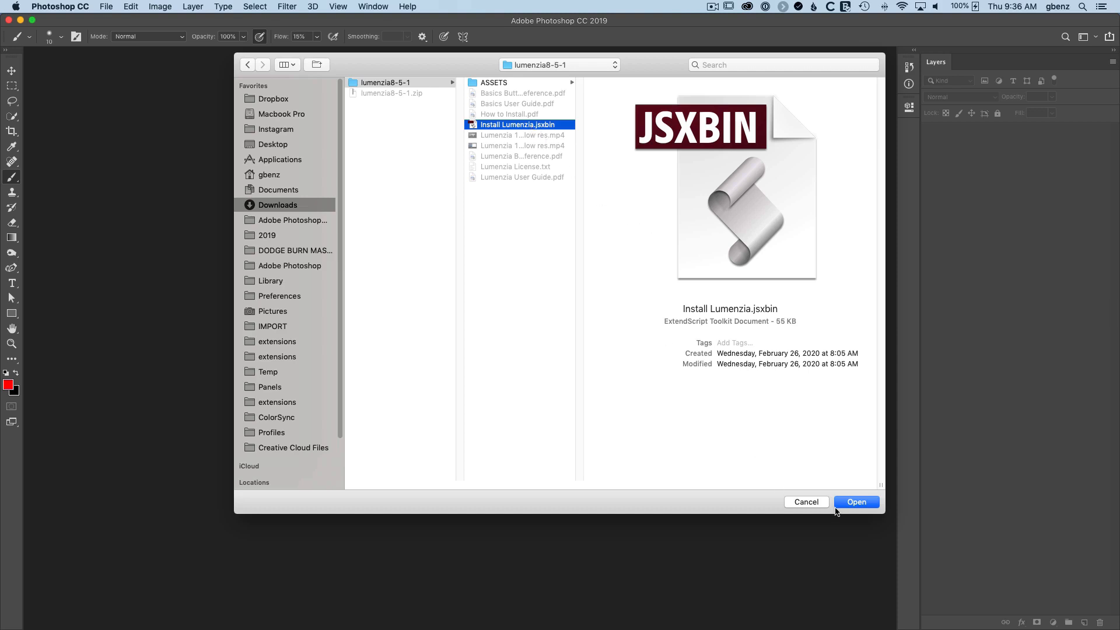
click(855, 501)
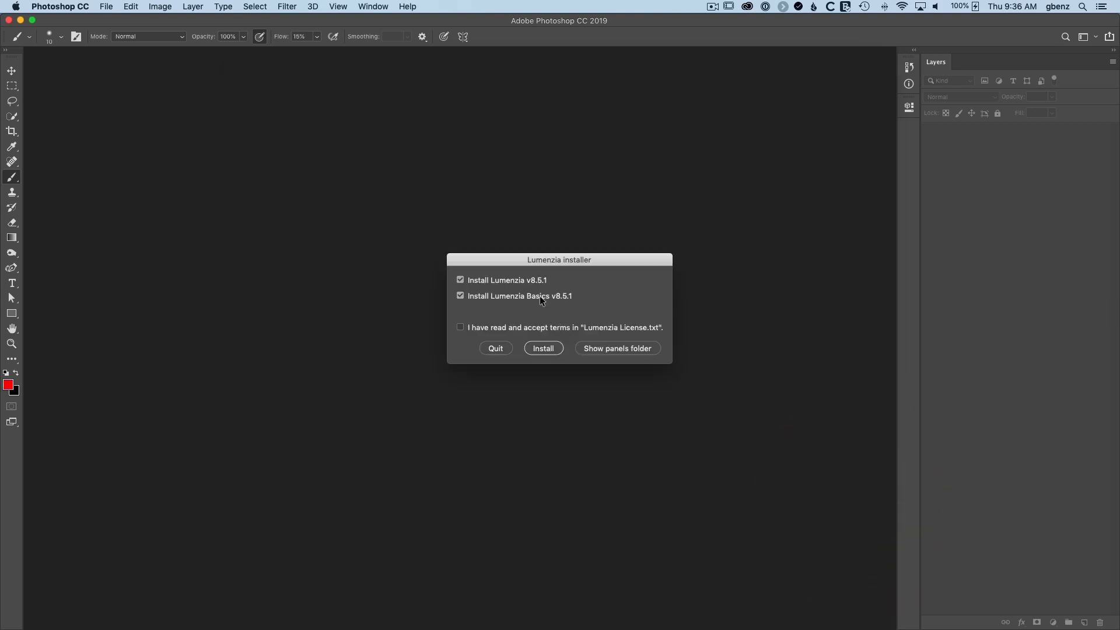
- Accept the license terms and install both Lumenzia v8.5.1 and Lumenzia Basics v8.5.1
click(461, 328)
click(548, 349)
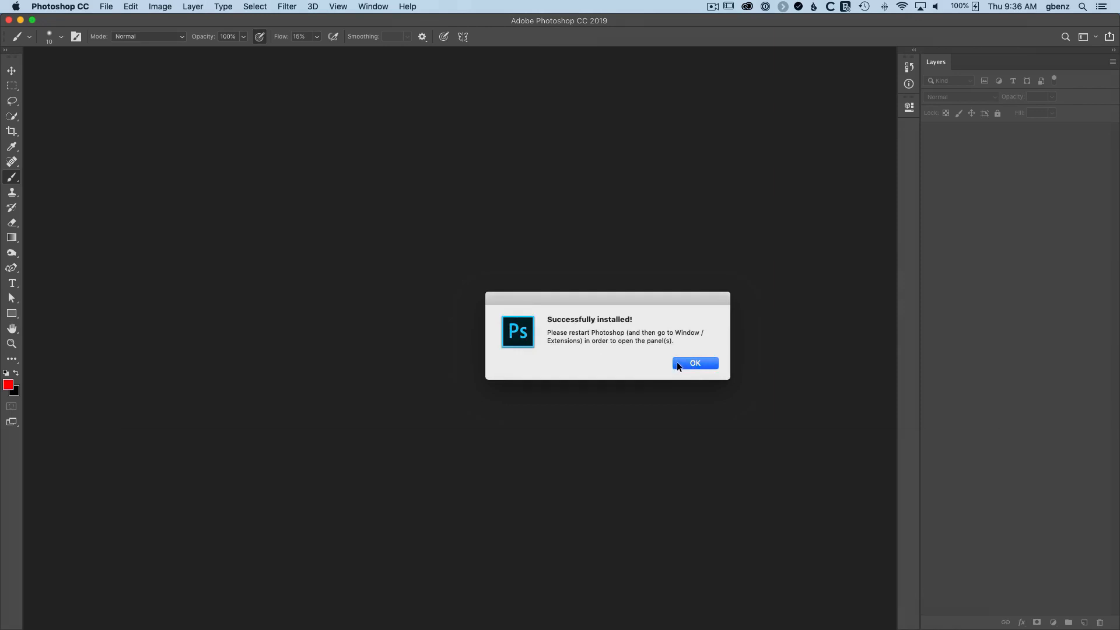
click(679, 366)
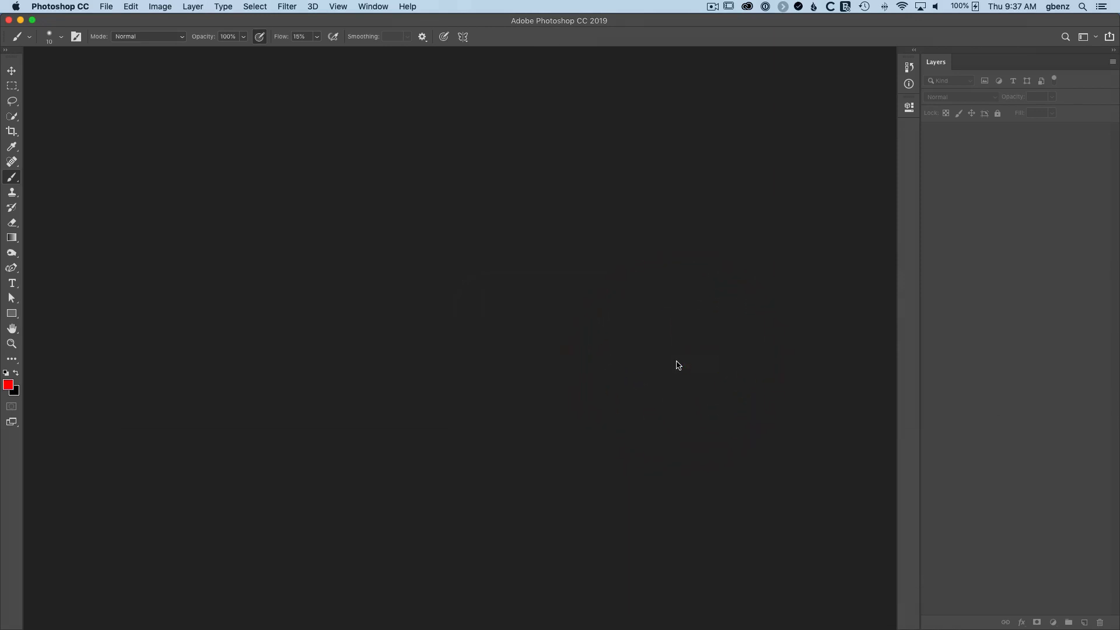
- Check the list of available extensions and restart Photoshop to load the new panels
click(368, 7)
mouse_move(397, 61)
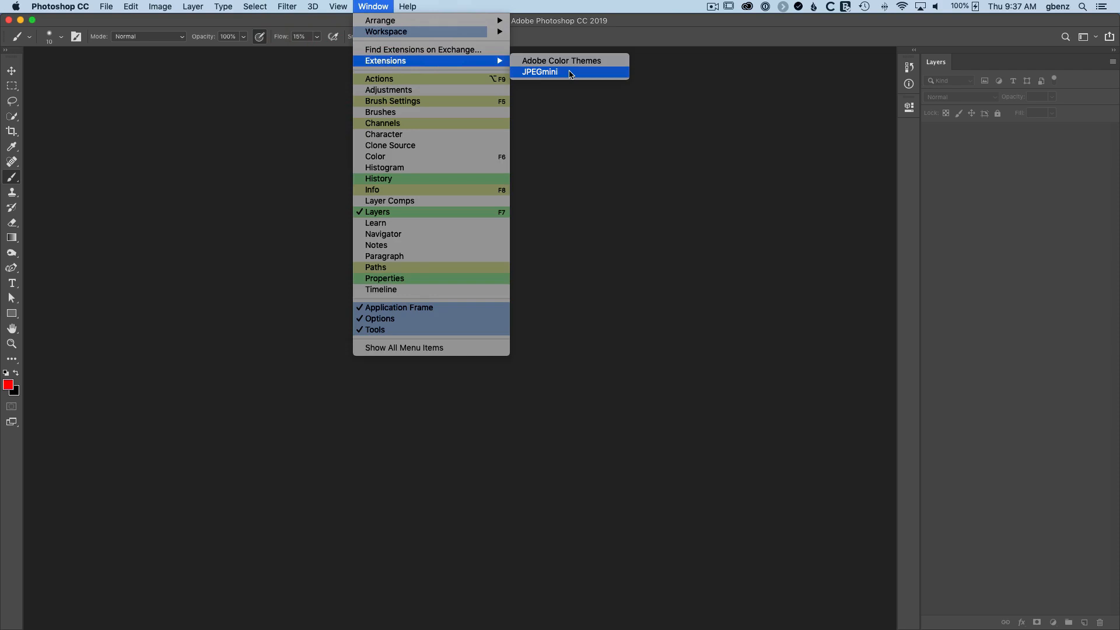
click(273, 90)
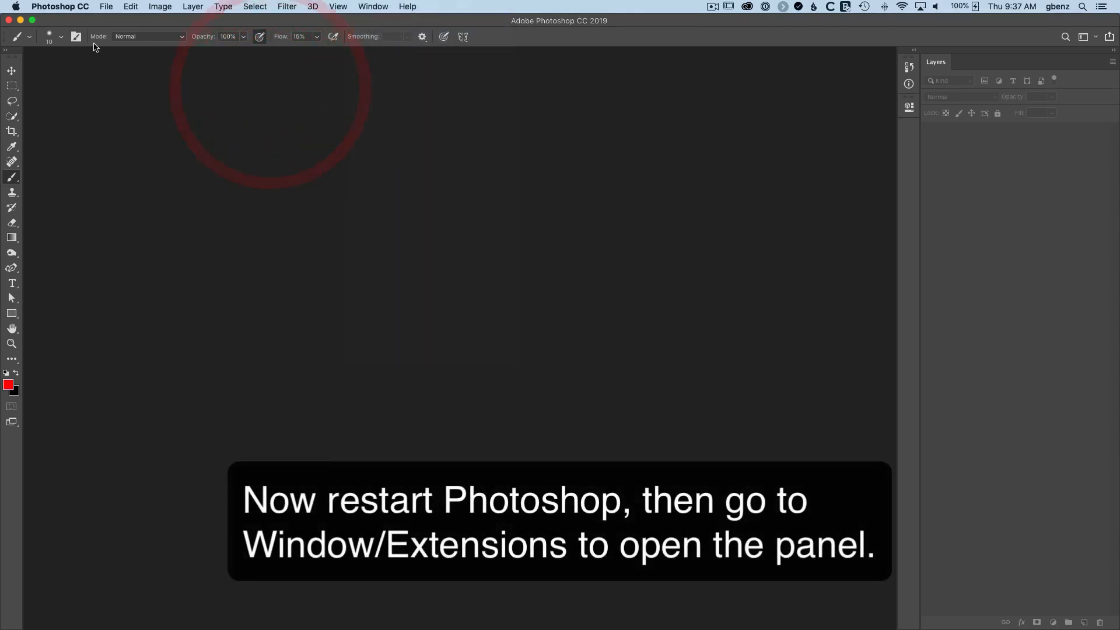
click(65, 8)
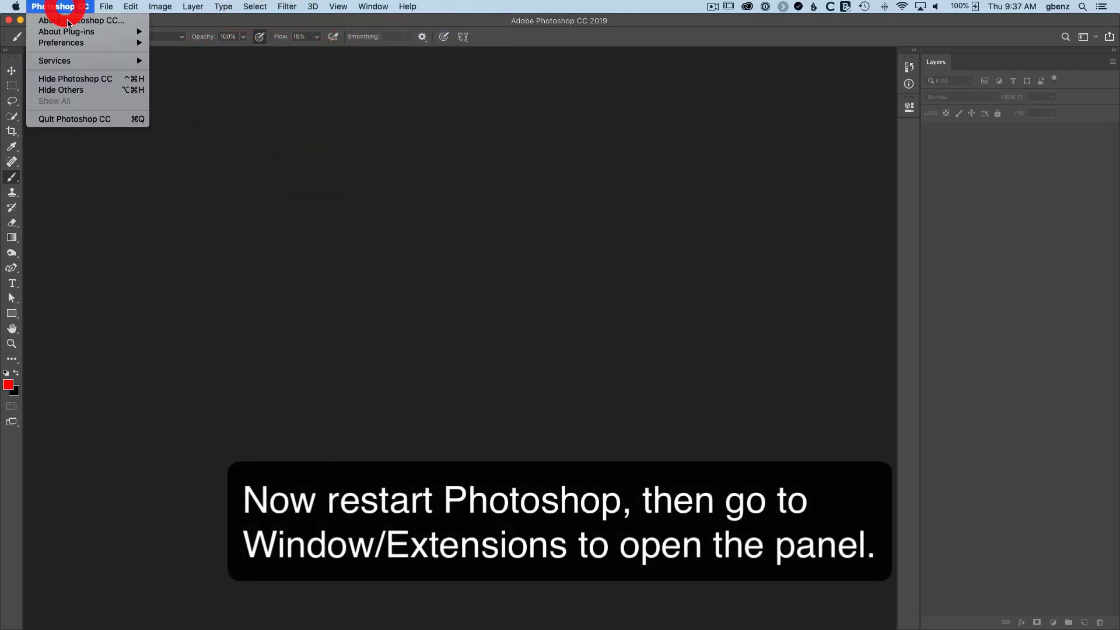
click(76, 120)
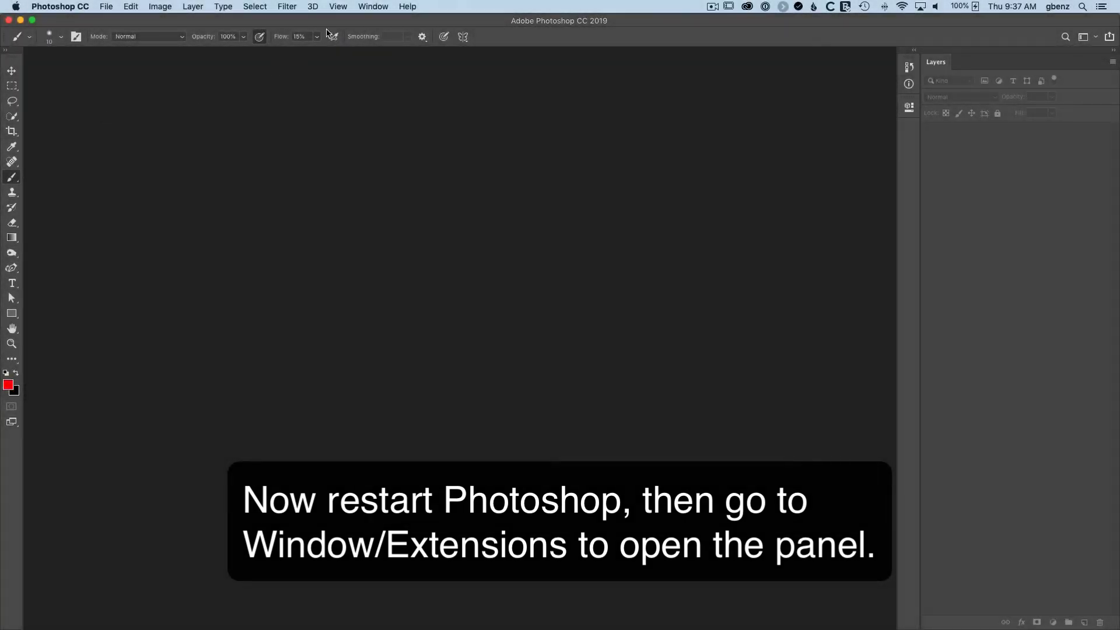
- Open the Lumenzia extension panel and dock it above the Layers panel
click(363, 7)
mouse_move(408, 61)
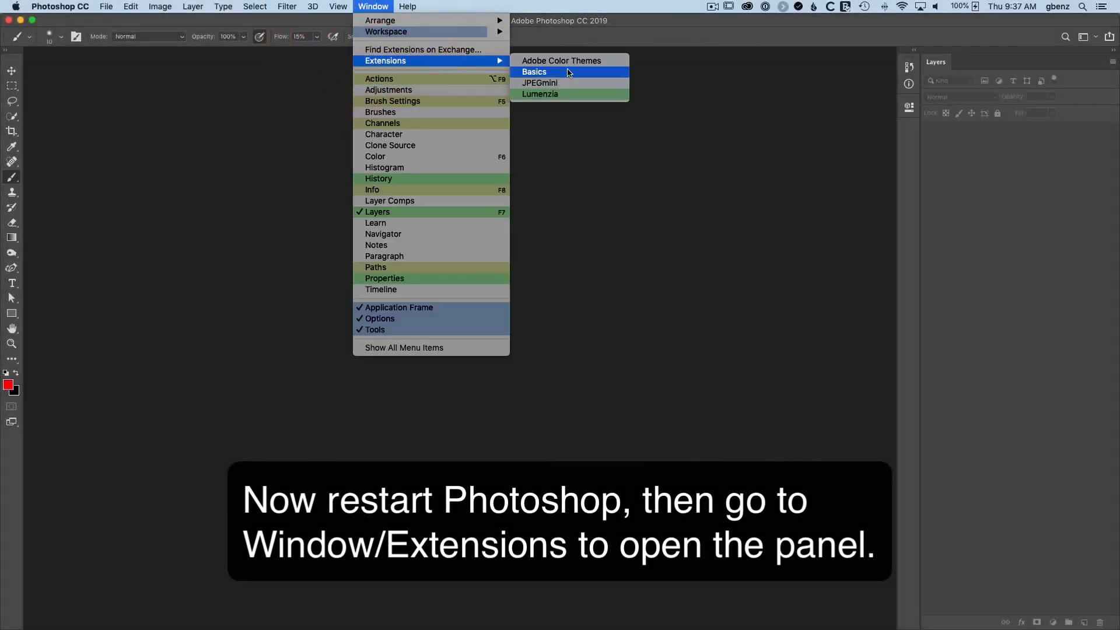
click(548, 94)
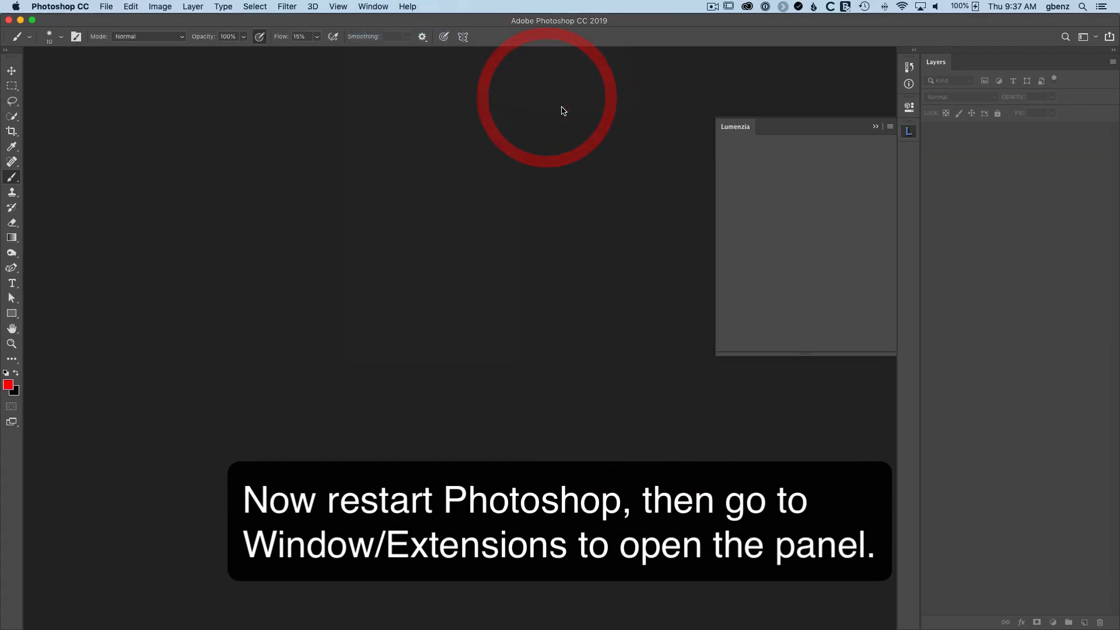
drag(908, 132, 950, 52)
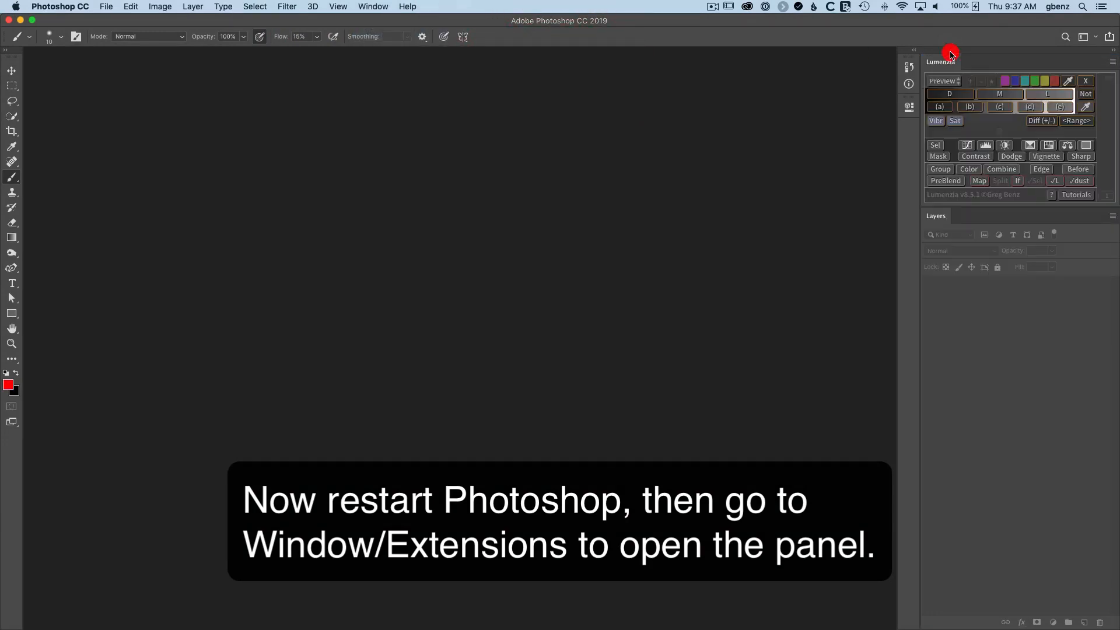
- Open the Basics extension panel, group it with the docked Lumenzia panel, and bring Lumenzia to the front
click(373, 7)
mouse_move(382, 63)
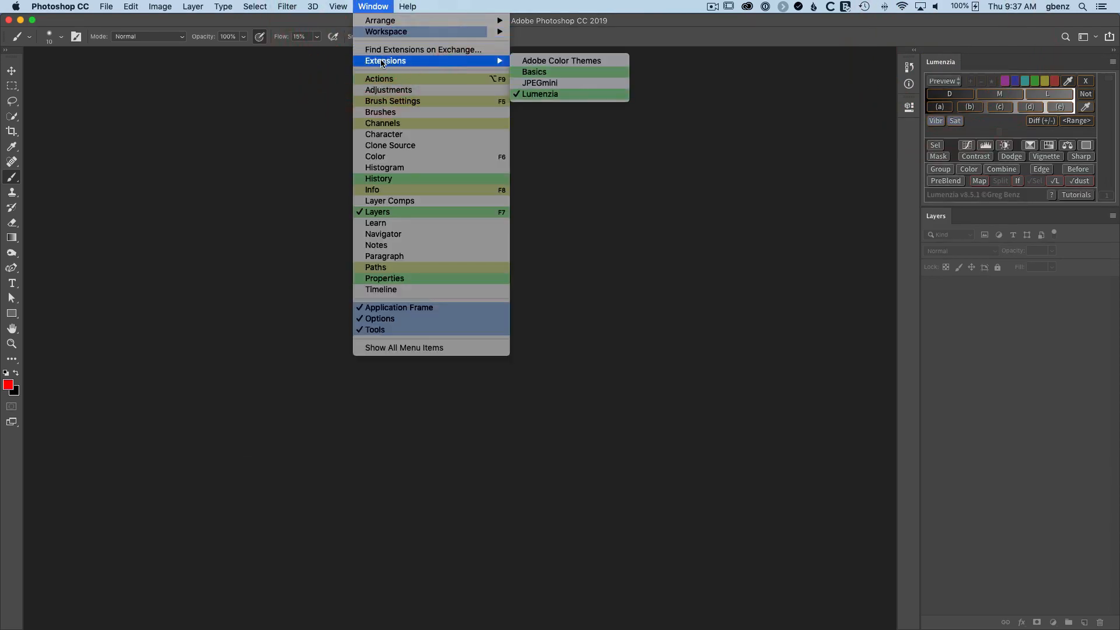
click(547, 76)
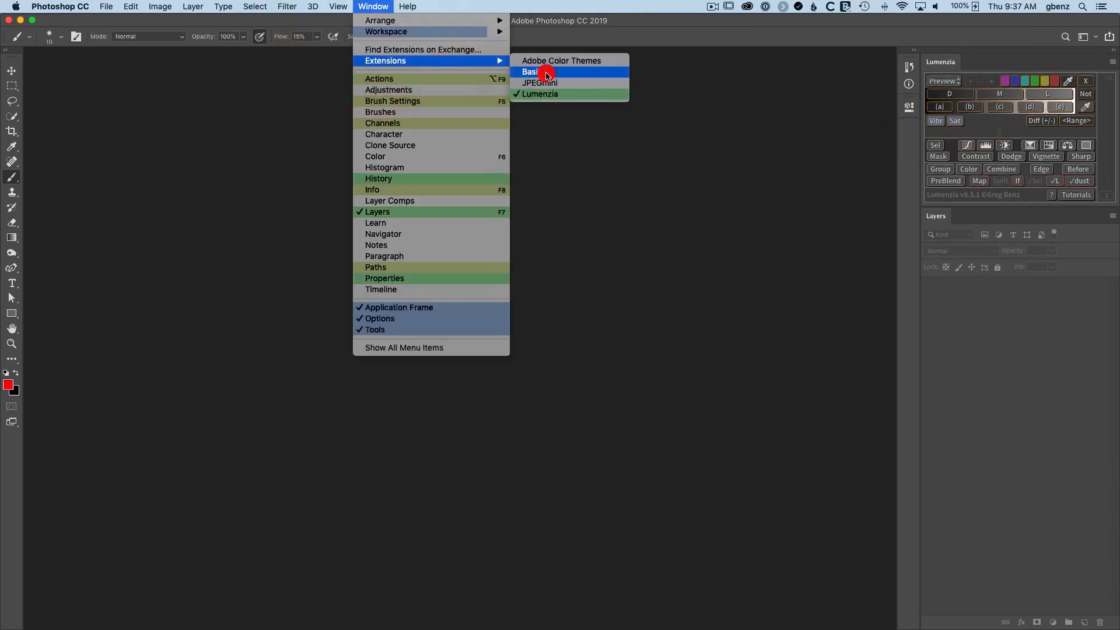
drag(908, 132, 969, 62)
click(952, 63)
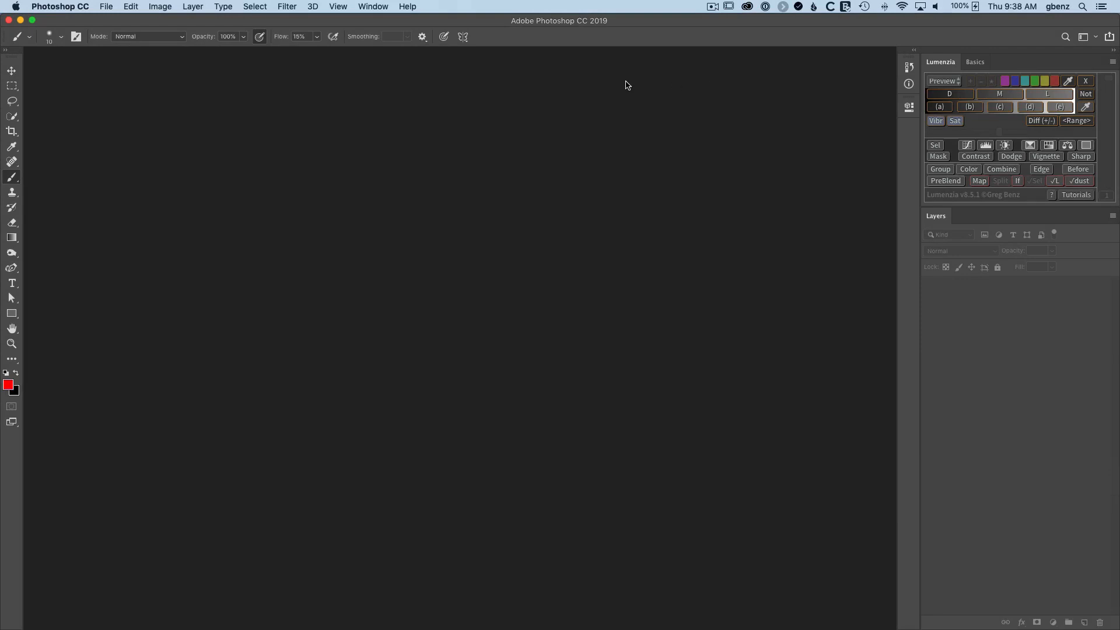
- Run the Install Lumenzia.jsxbin script again and show the panels folder from the installer
click(107, 8)
mouse_move(193, 214)
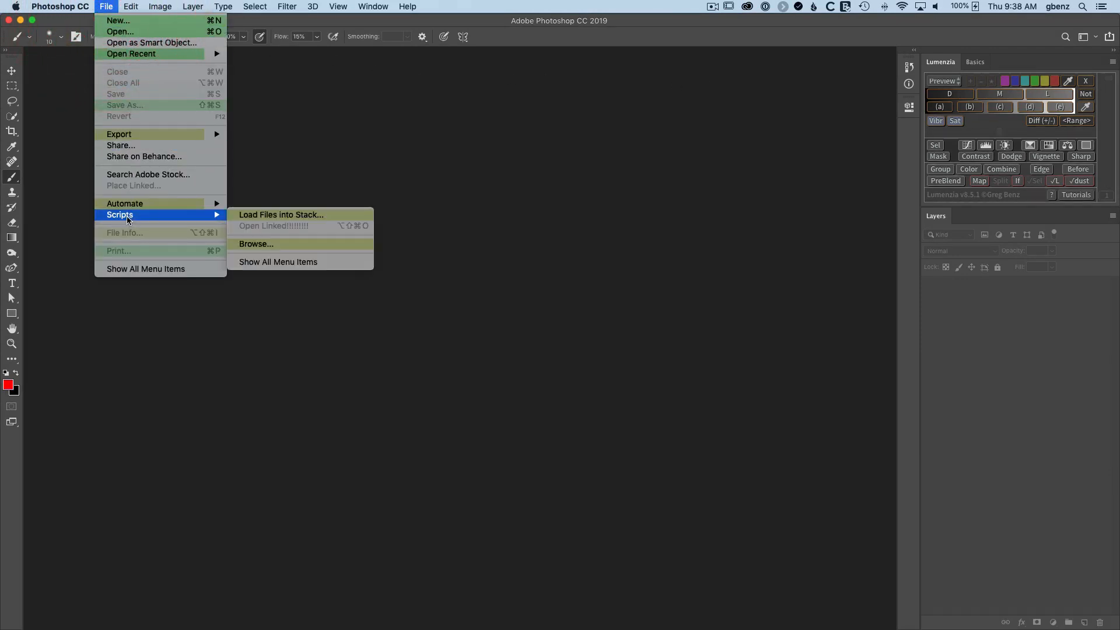
click(264, 242)
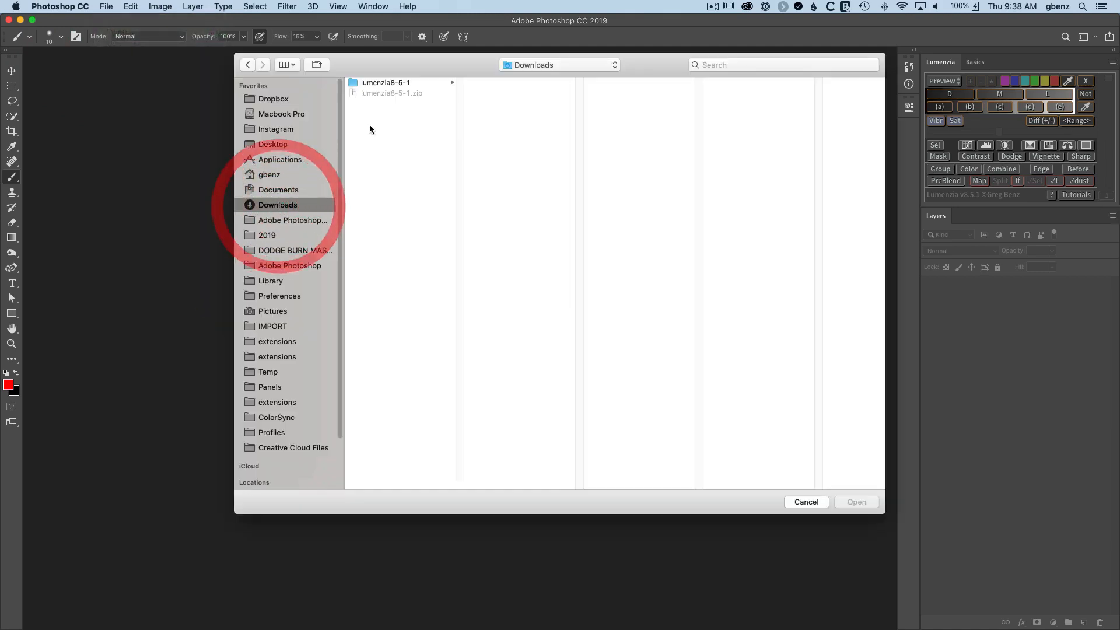
click(386, 82)
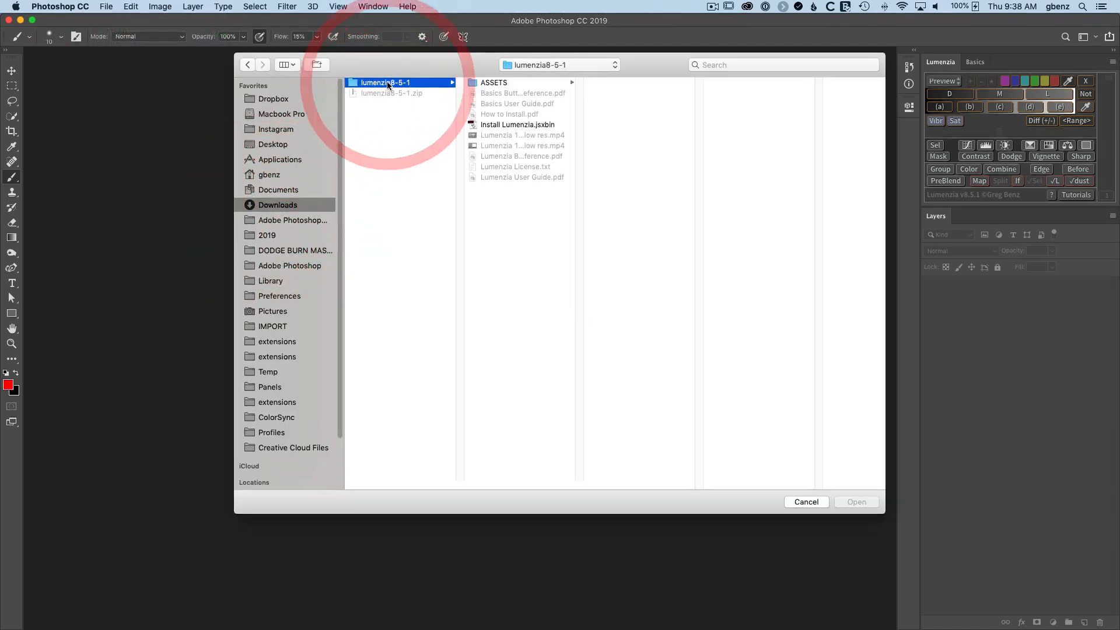
click(506, 124)
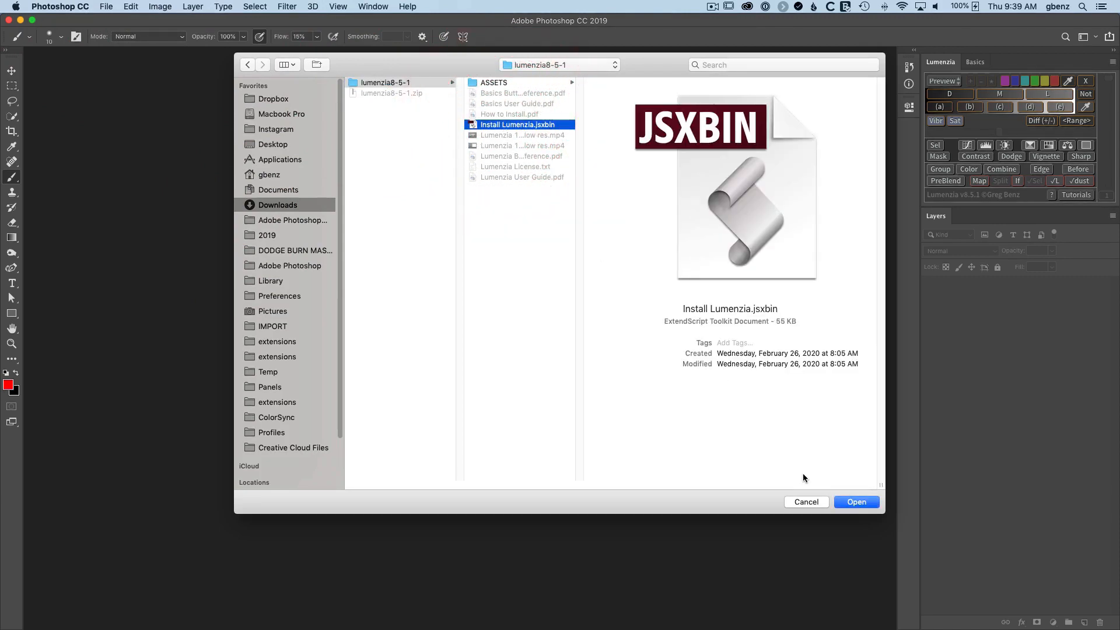
click(855, 502)
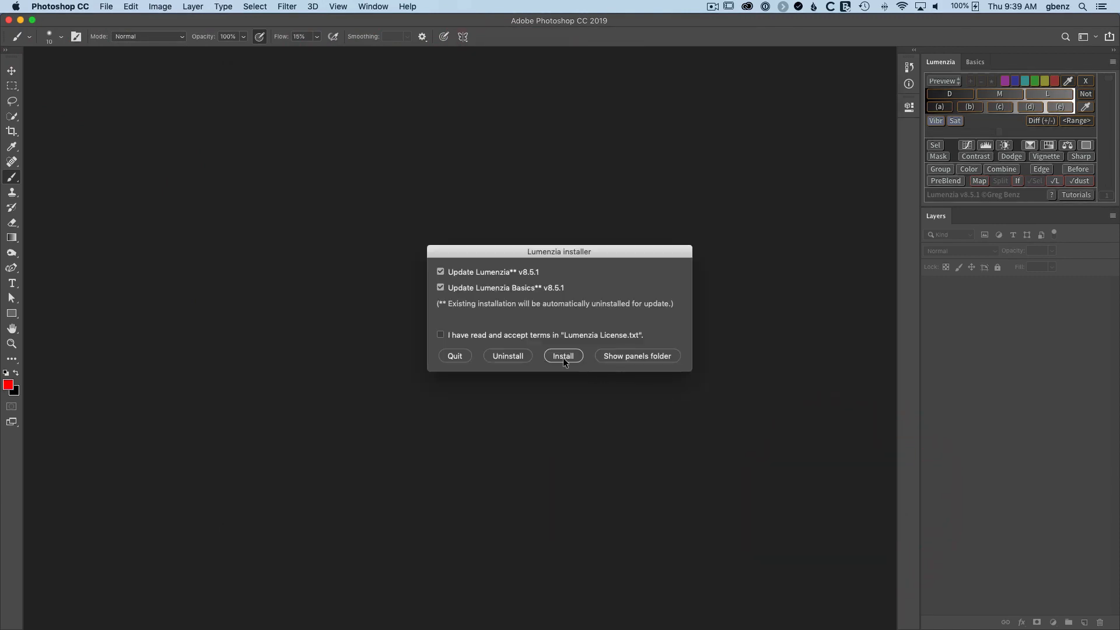
click(616, 357)
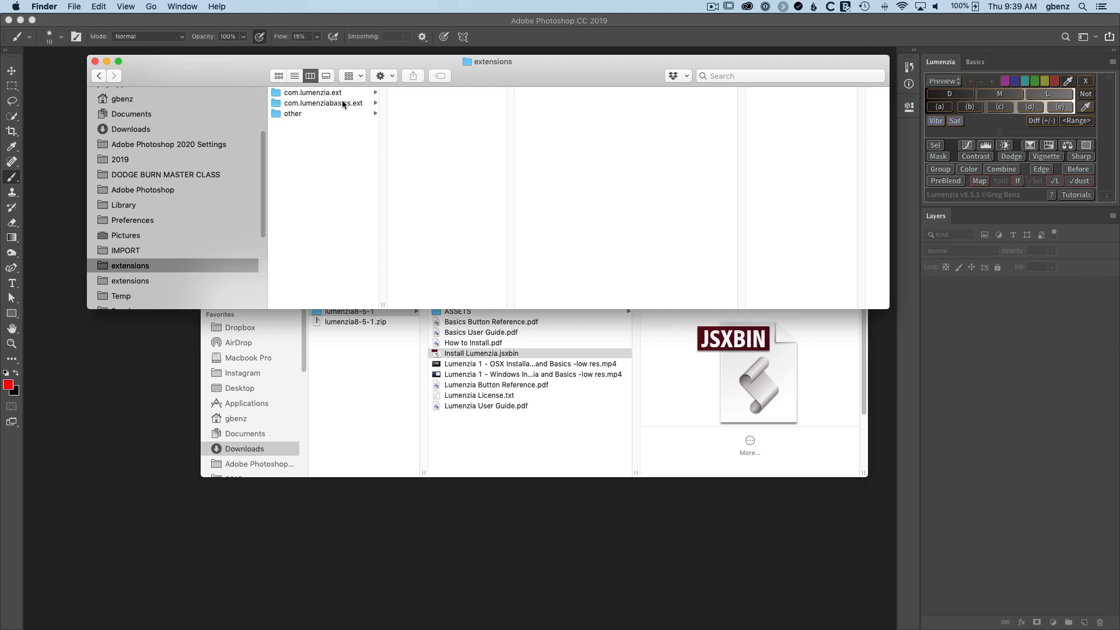
- Copy com.lumenzia.ext from the ASSETS/lumenzia/HTML folder into the extensions folder, replacing the existing copy
click(596, 448)
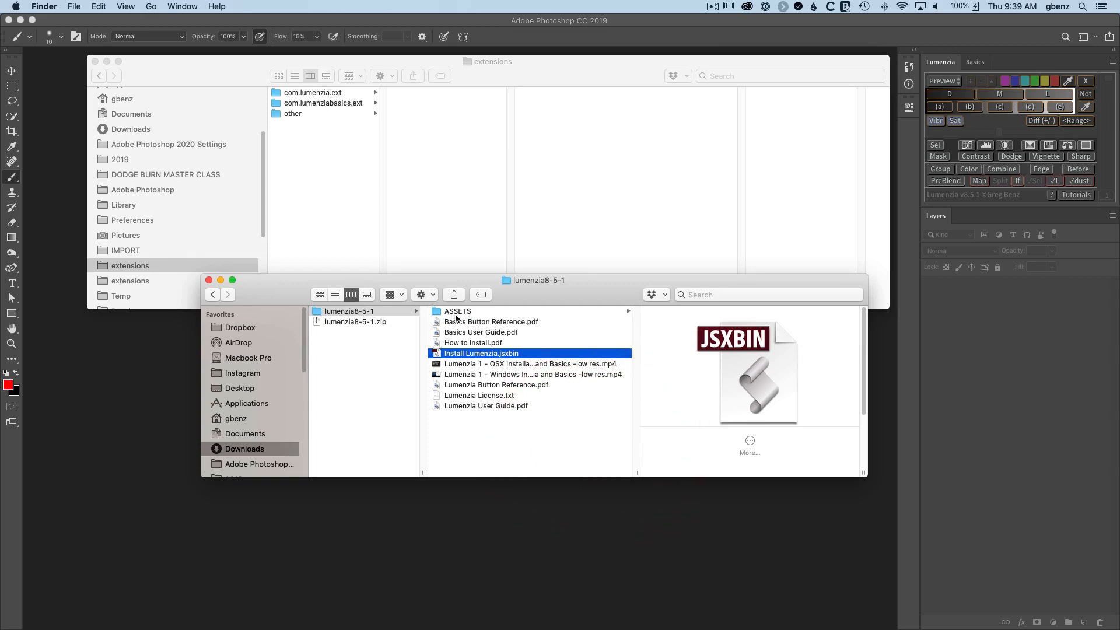
click(463, 312)
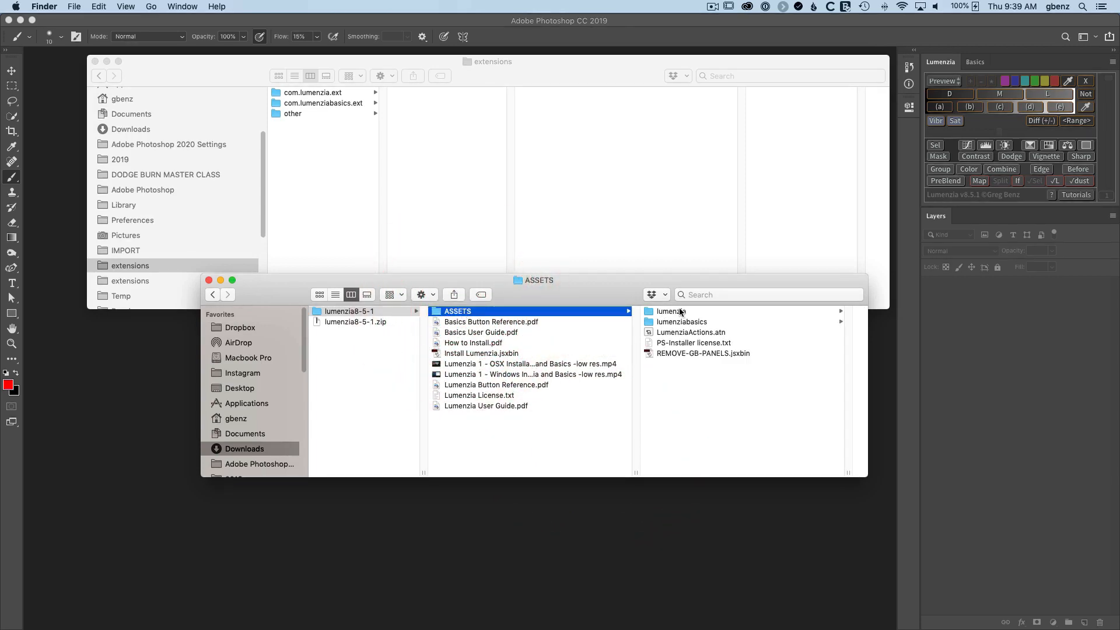
click(675, 312)
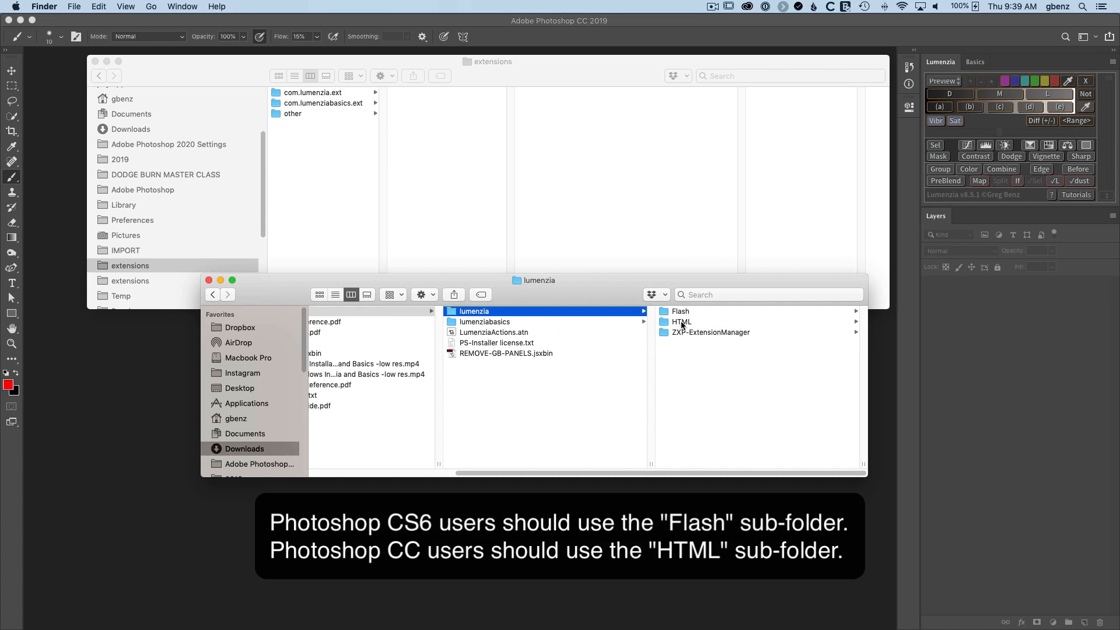
click(681, 323)
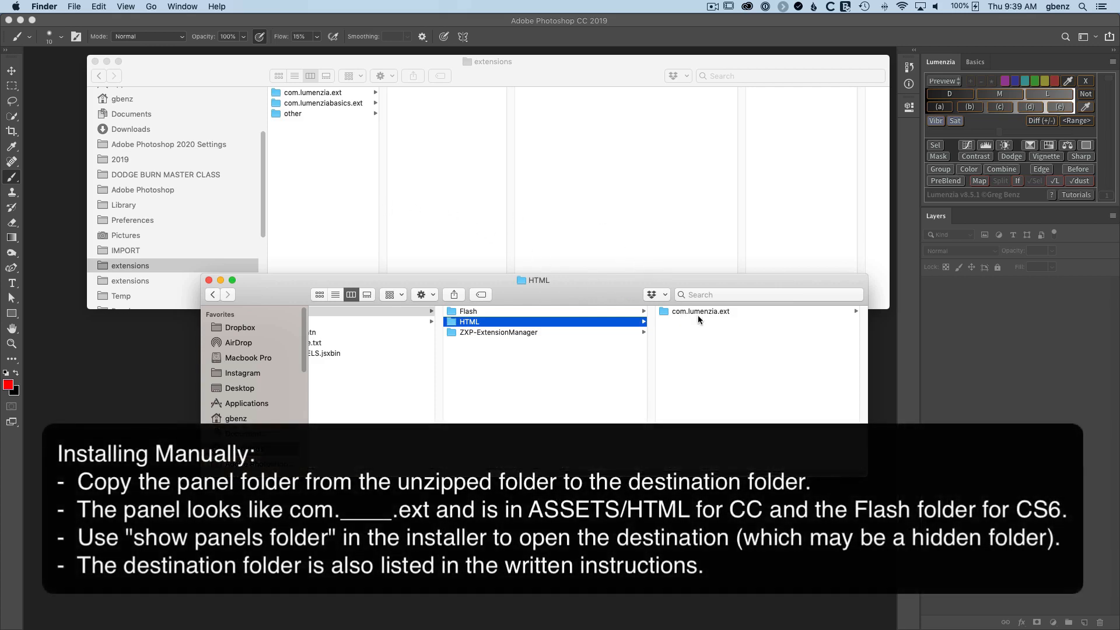
drag(701, 310, 326, 169)
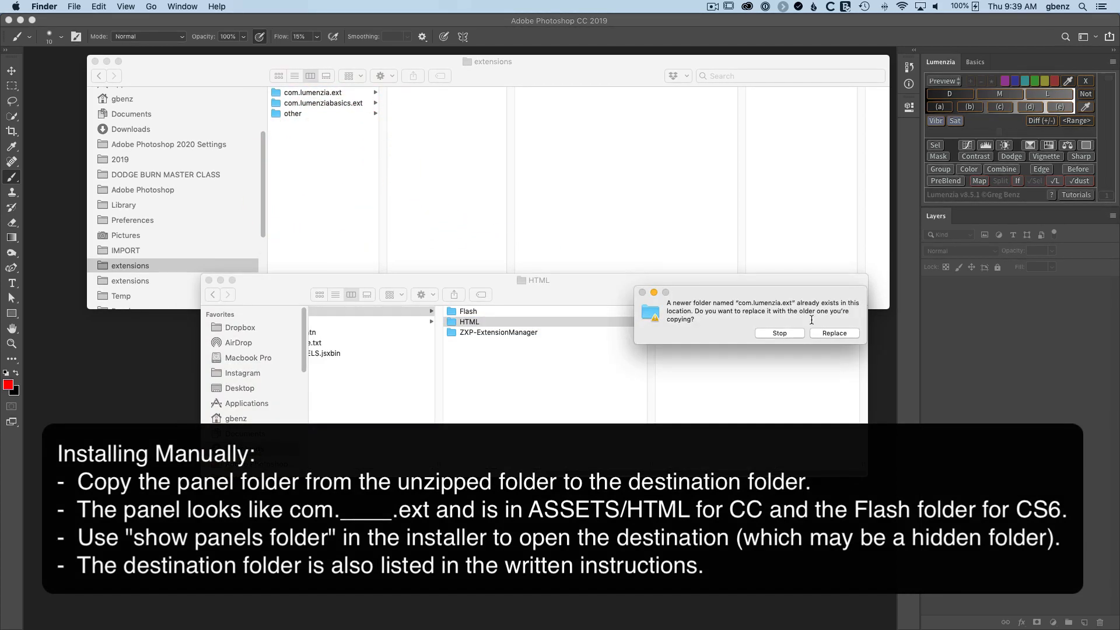
click(838, 333)
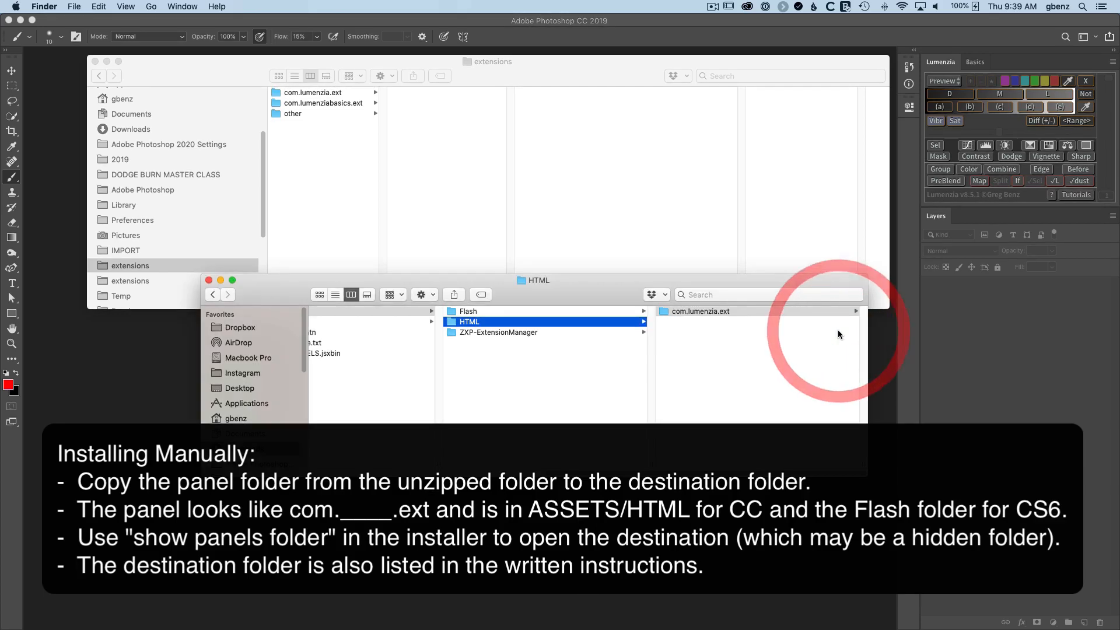